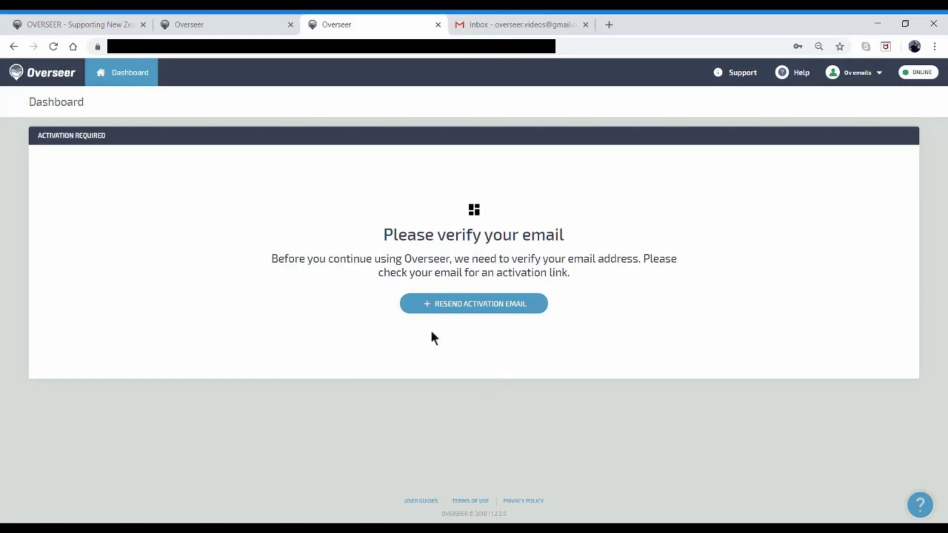
Step: Open the 'OverseerFM - Verify Email' message in the Gmail inbox to follow its activation link
{"action": "left_click", "coordinate": [542, 28]}
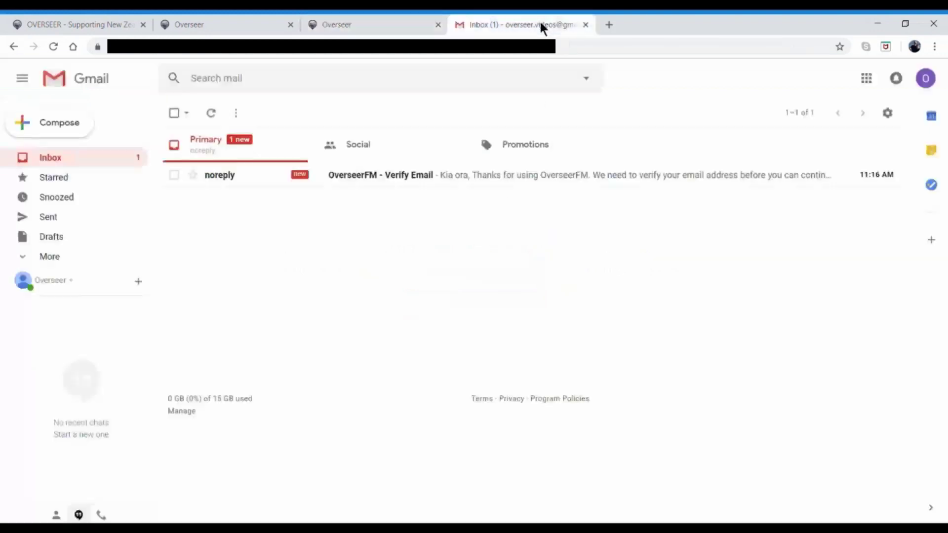
{"action": "left_click", "coordinate": [397, 178]}
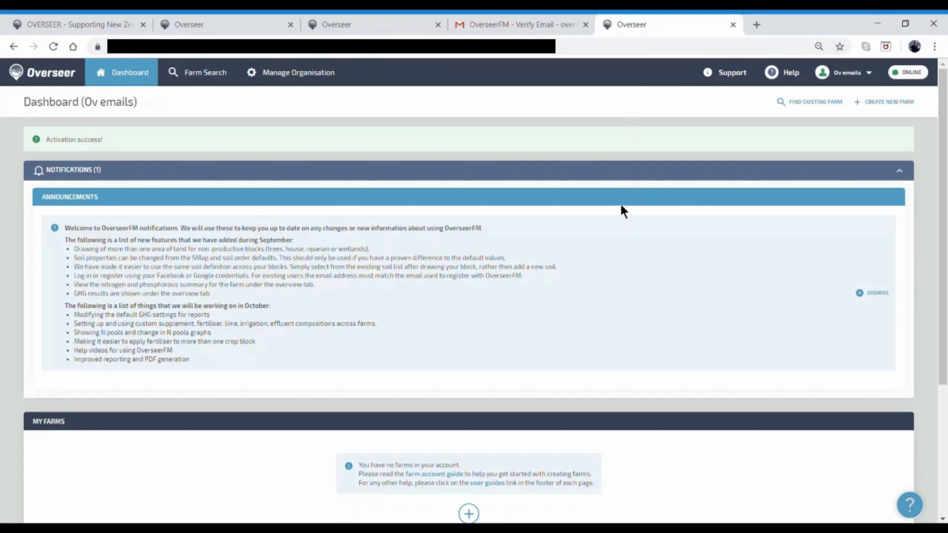
{"action": "scroll", "coordinate": [620, 211], "scroll_direction": "down", "scroll_amount": 1}
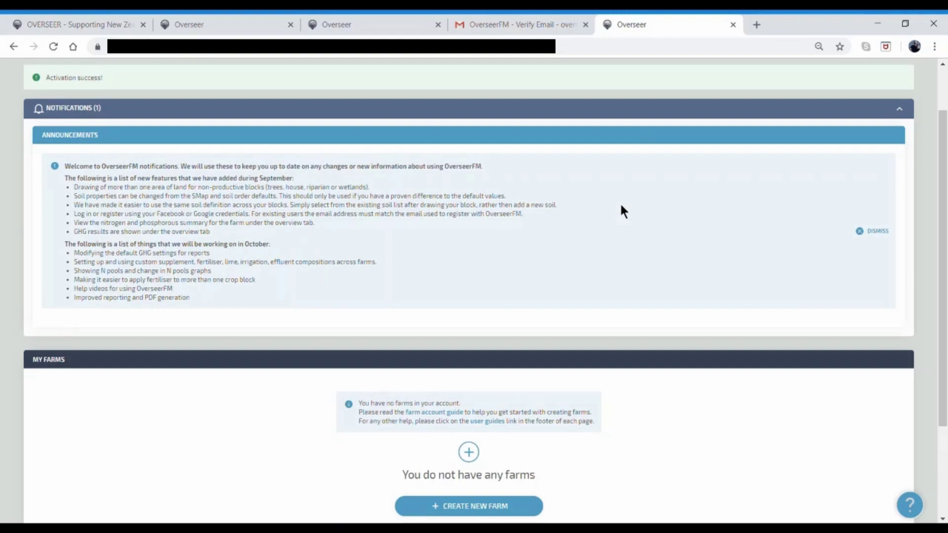